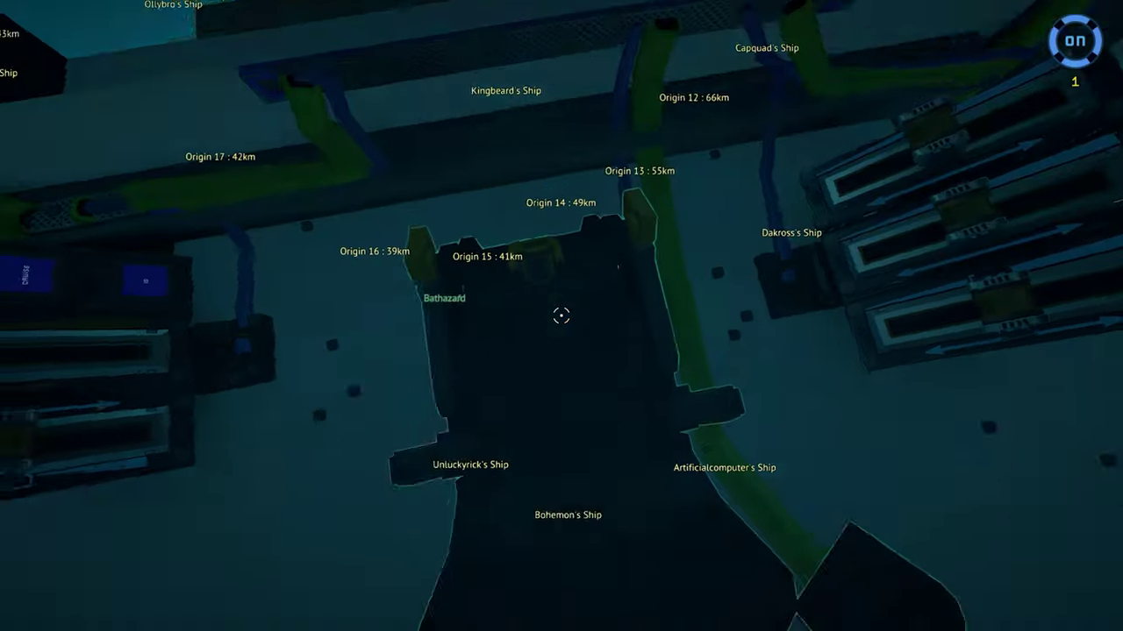
key("1")
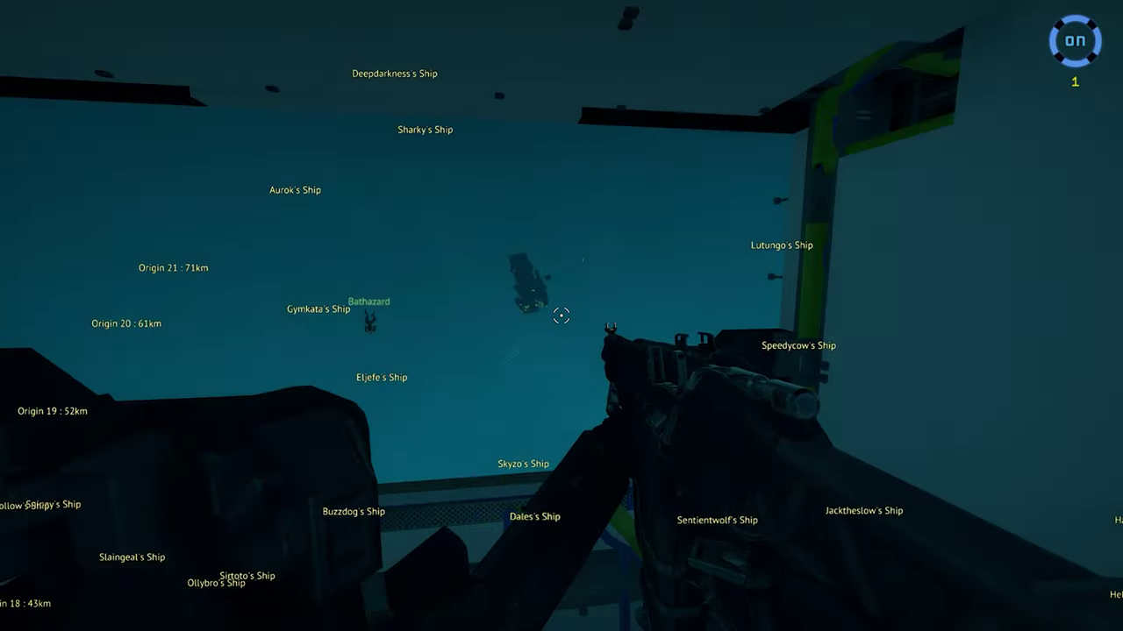
right_click(561, 315)
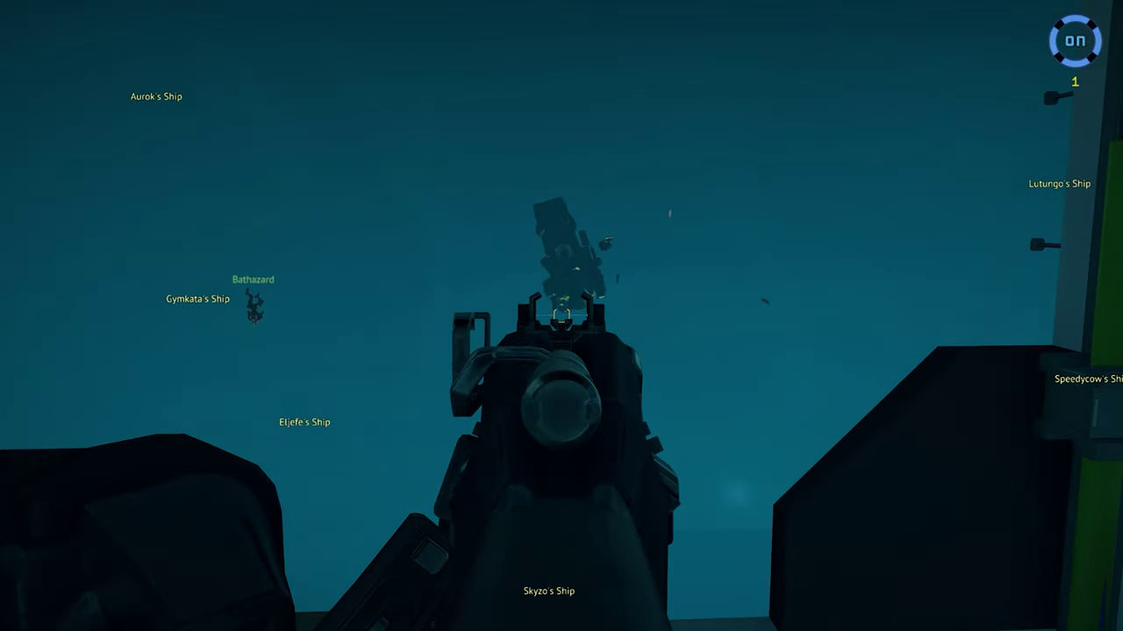